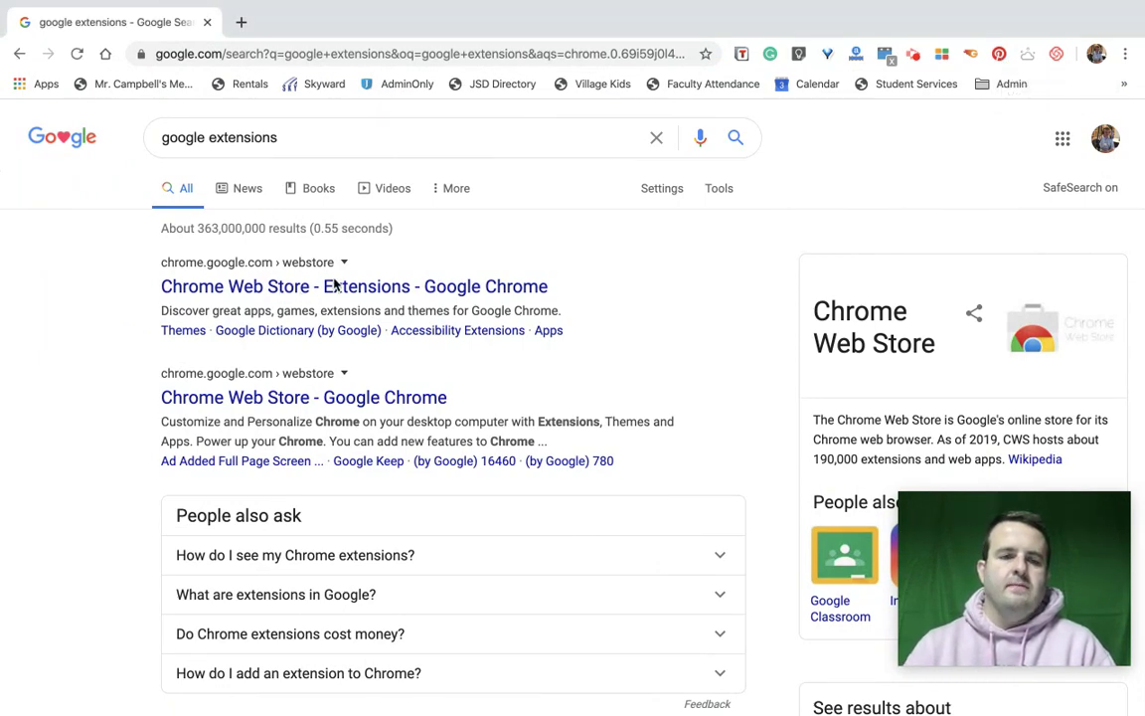
Open the Chrome Web Store extensions page from the search results and choose the Recommended for you category
left_click(302, 290)
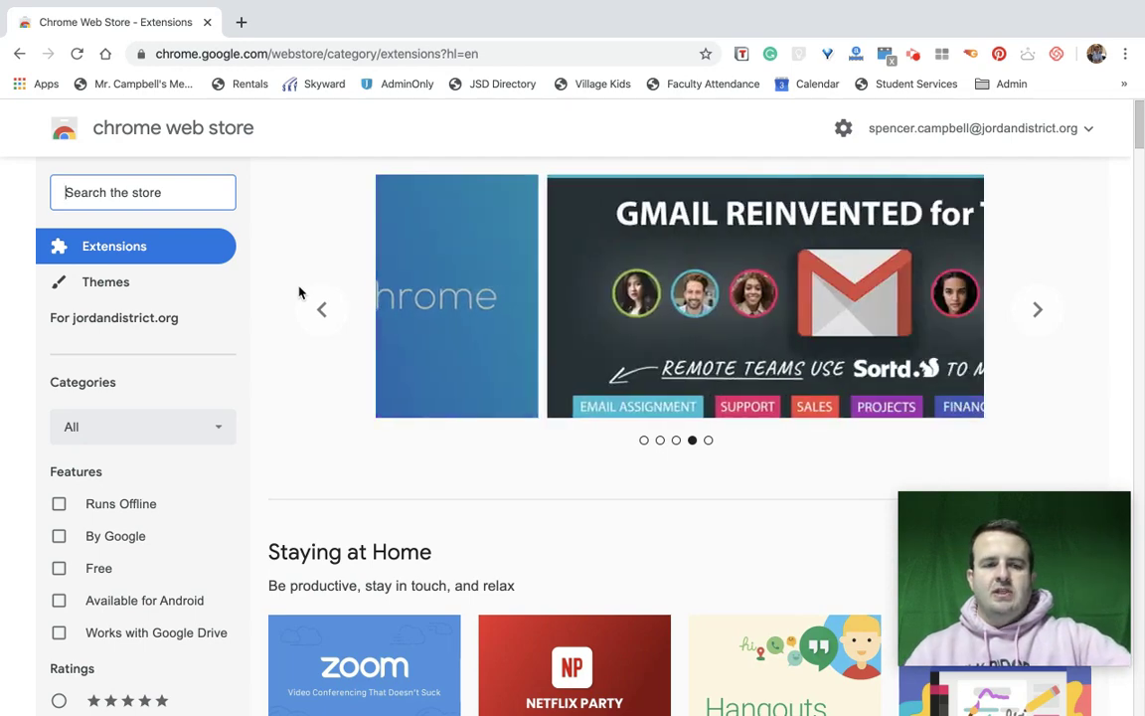
scroll(184, 376, "down", 3)
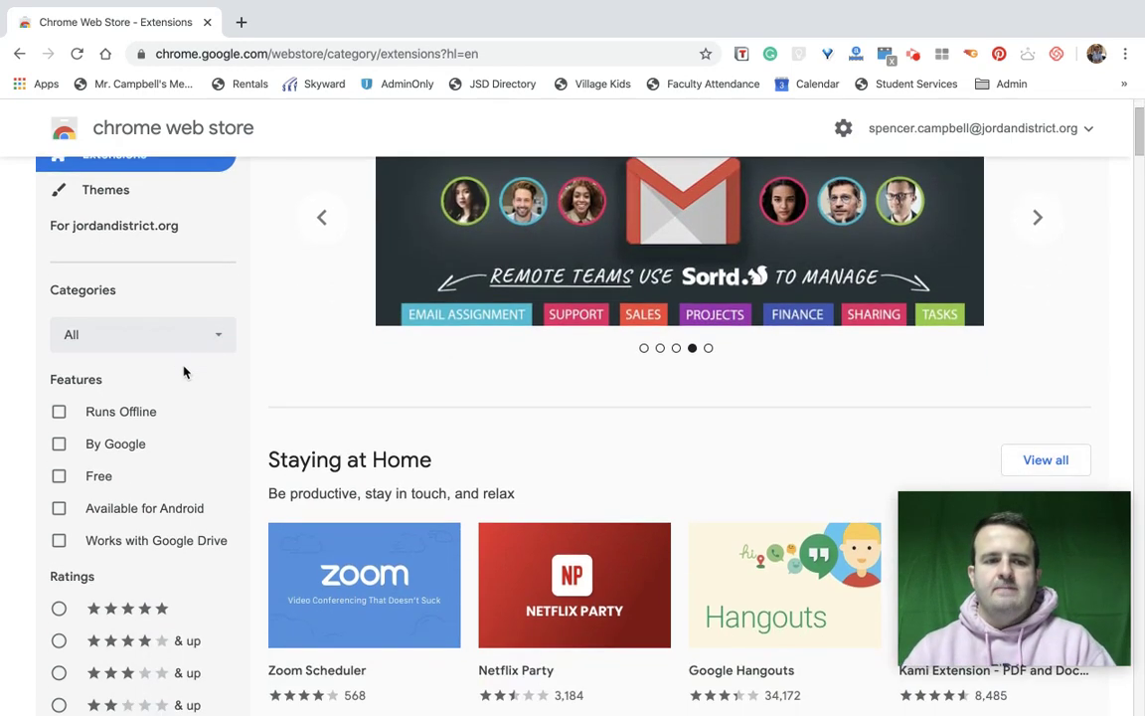
left_click(202, 338)
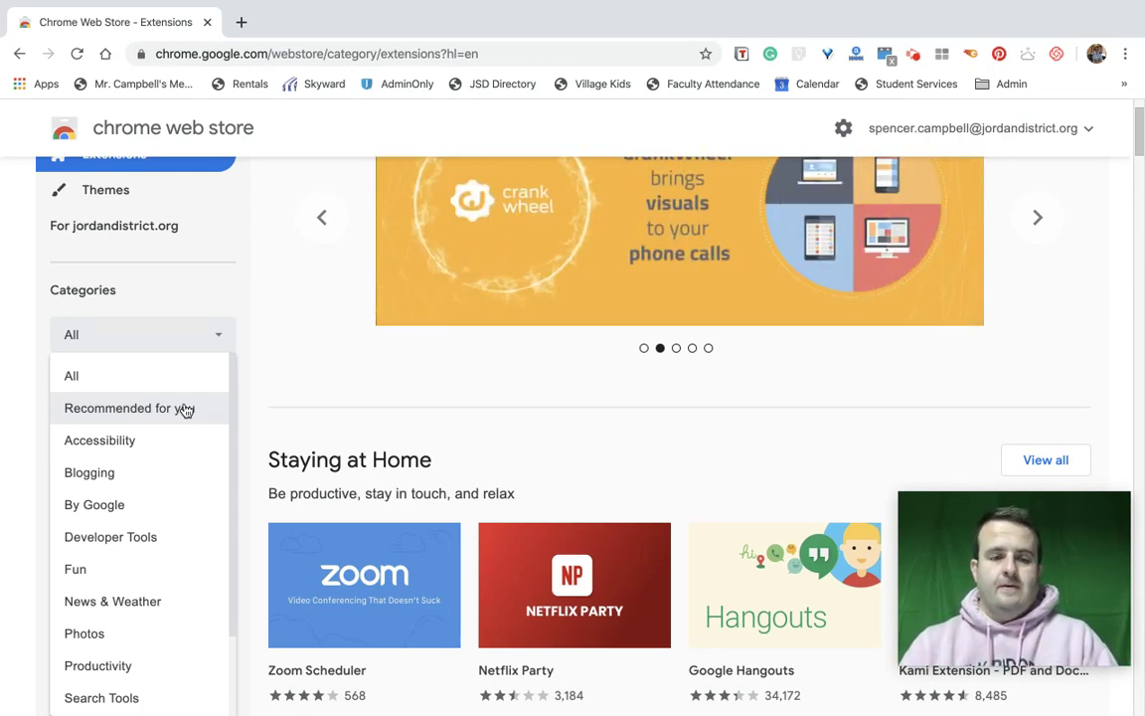
left_click(184, 410)
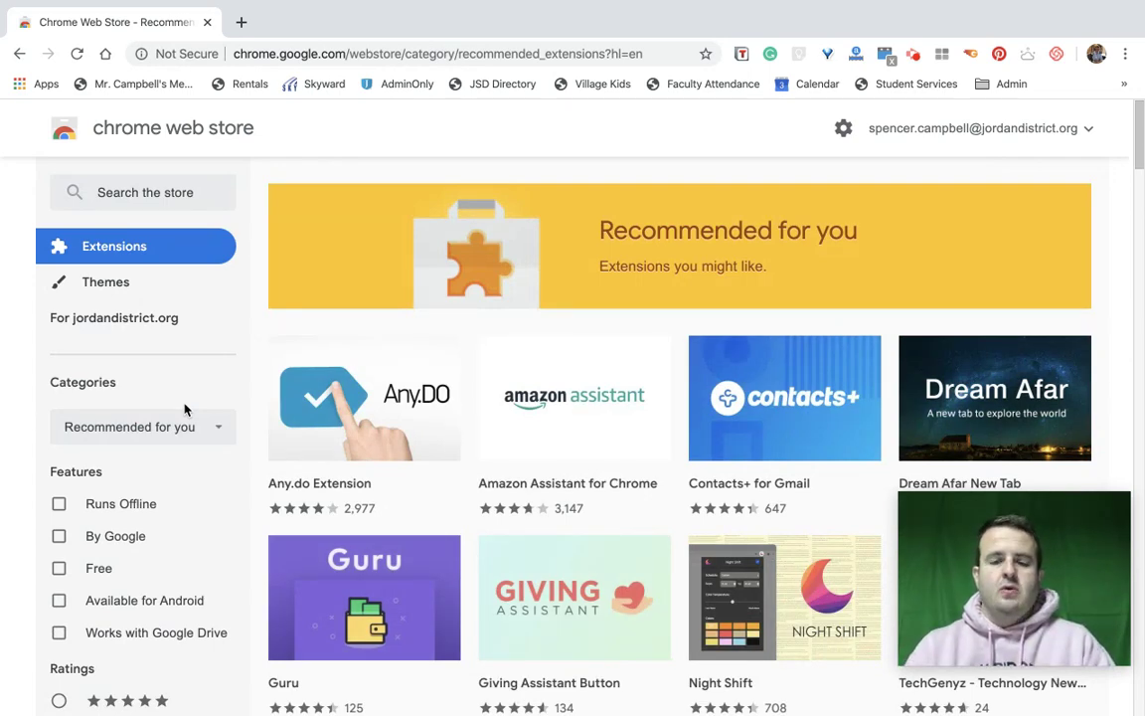
Browse the recommended extensions and open the details page of Earth View from Google Earth
scroll(724, 401, "down", 4)
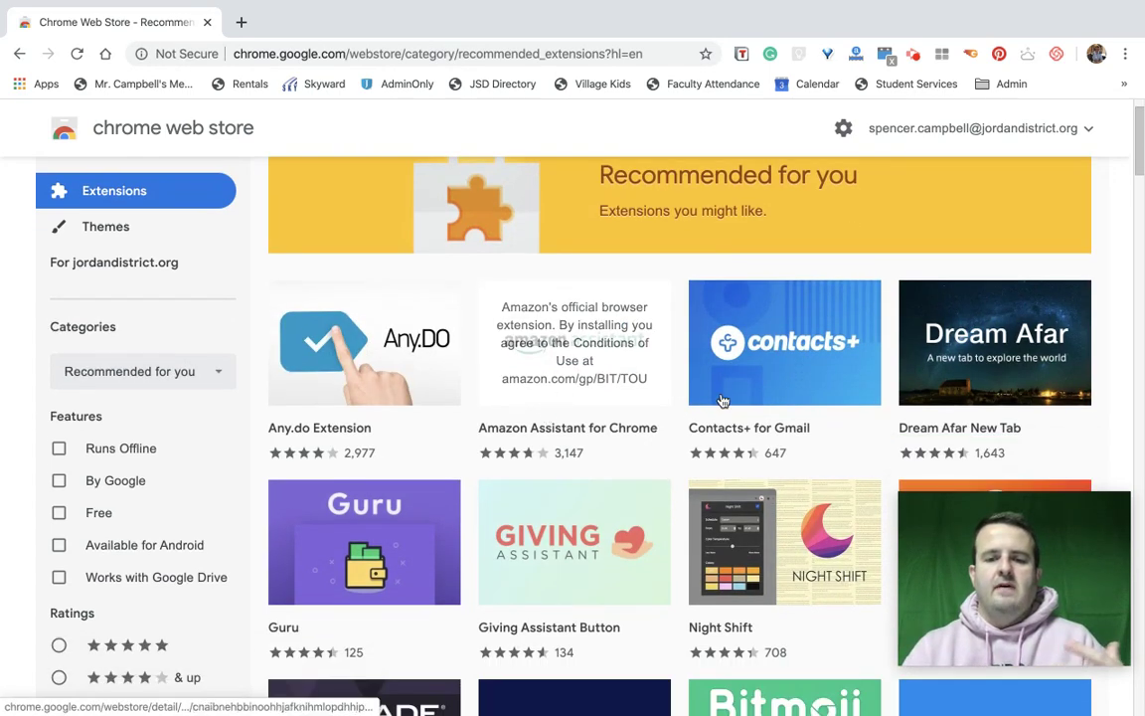
scroll(724, 400, "down", 6)
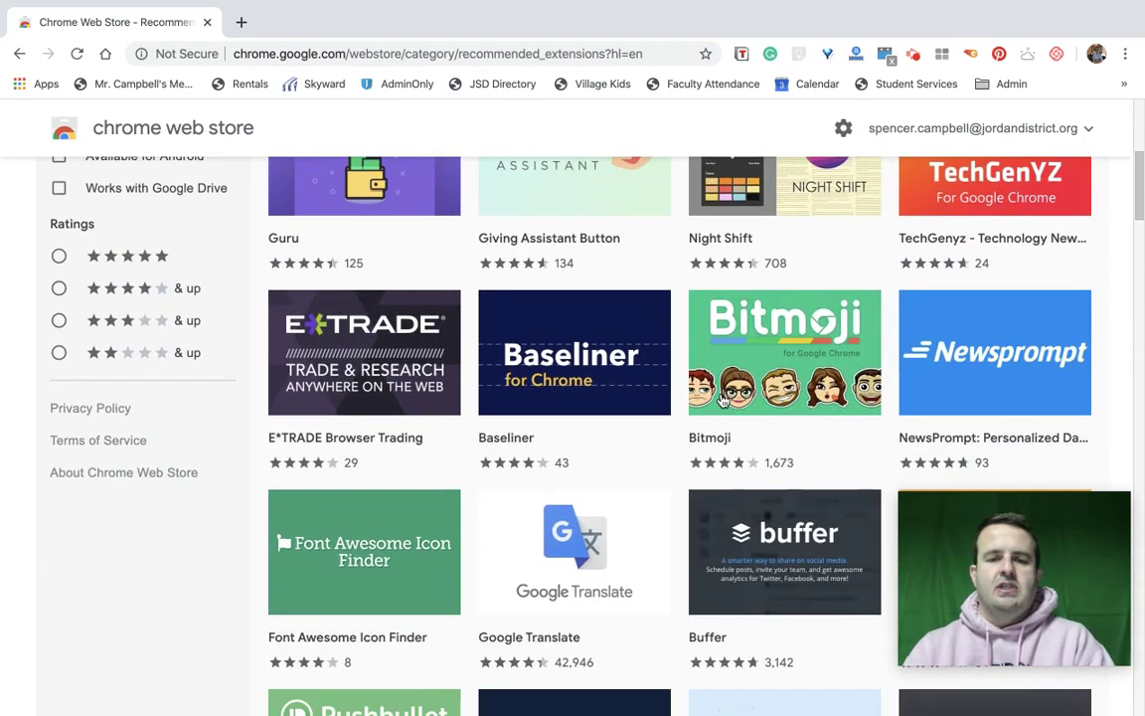
scroll(723, 401, "down", 3)
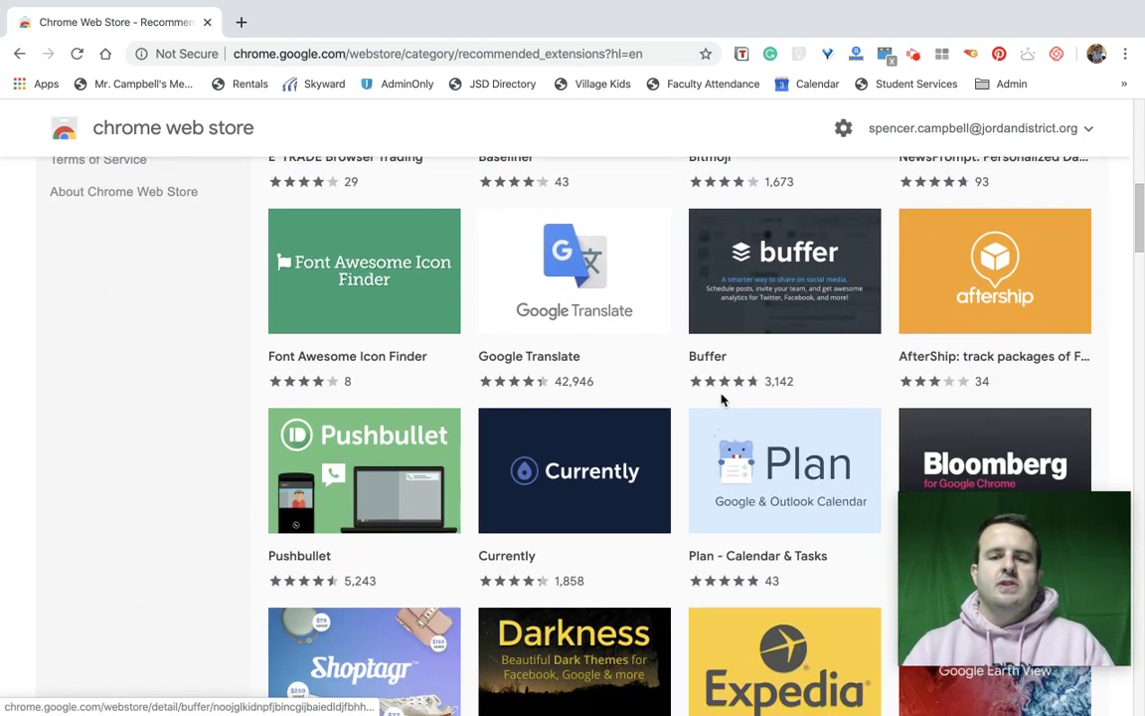
scroll(722, 399, "down", 4)
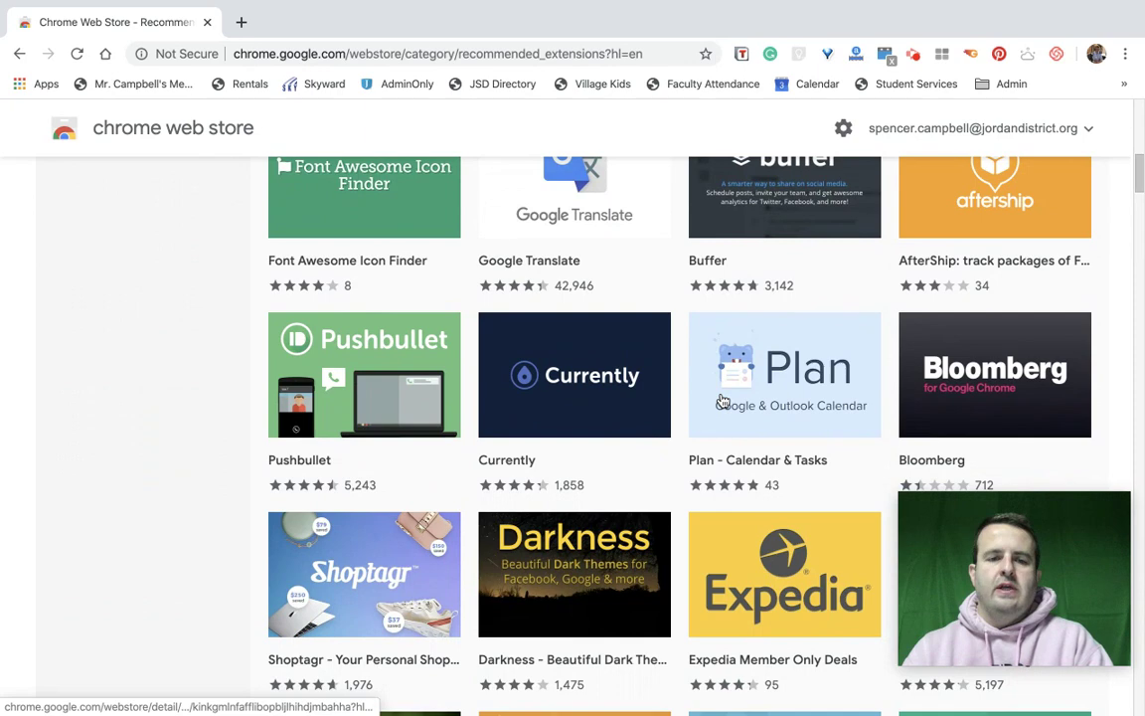
scroll(722, 399, "down", 1)
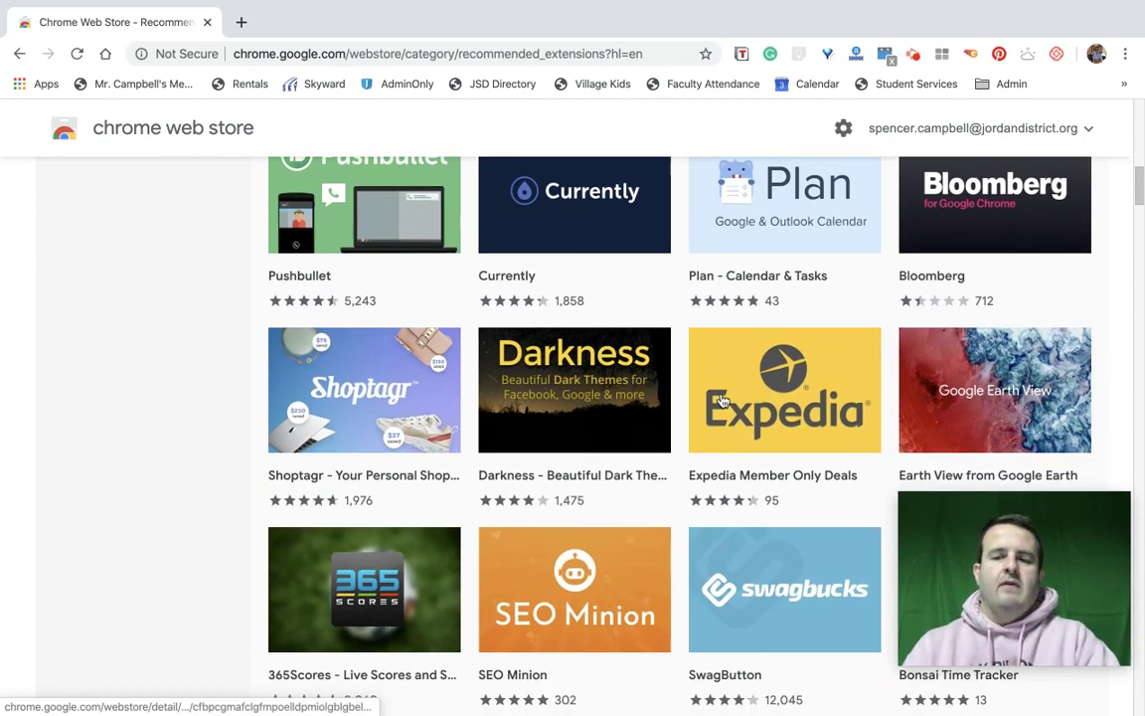
scroll(776, 372, "down", 1)
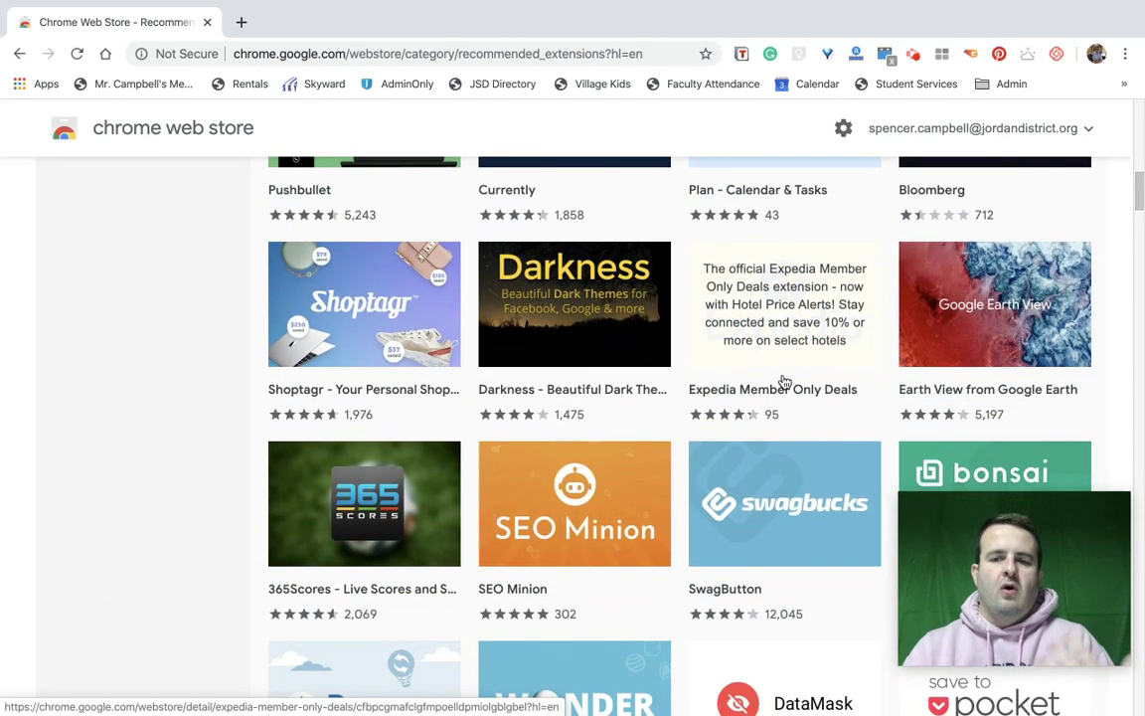
left_click(1015, 367)
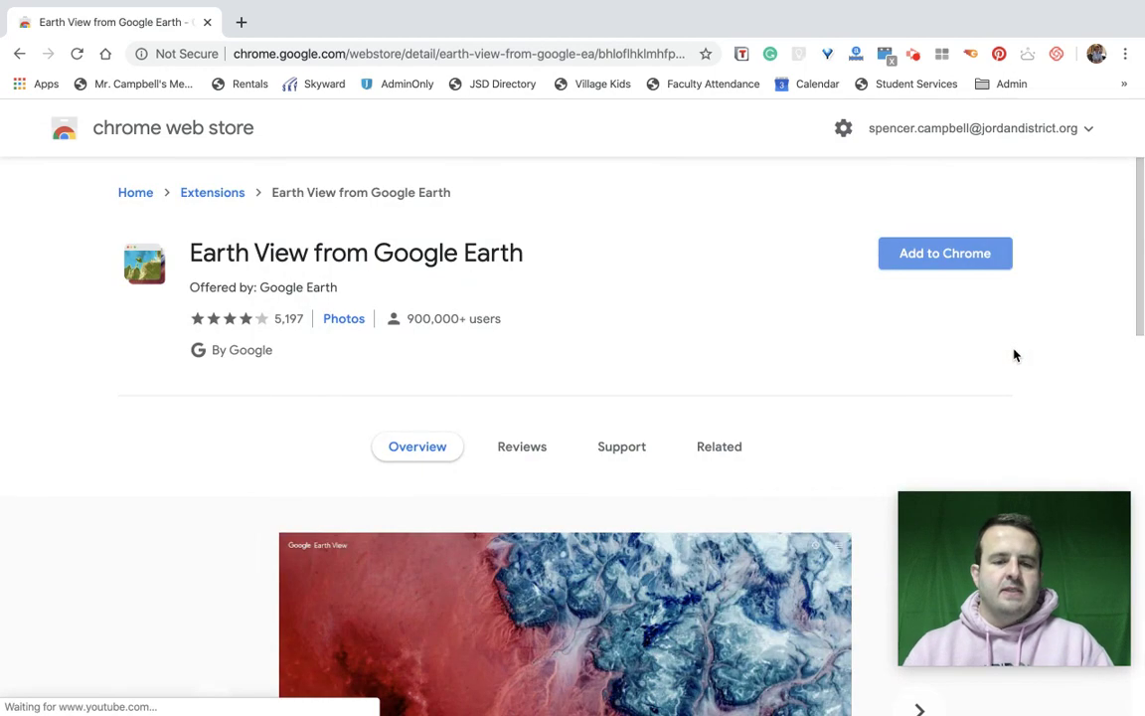
Look over the Earth View extension's page and preview images, and return to the recommended extensions
scroll(785, 428, "down", 2)
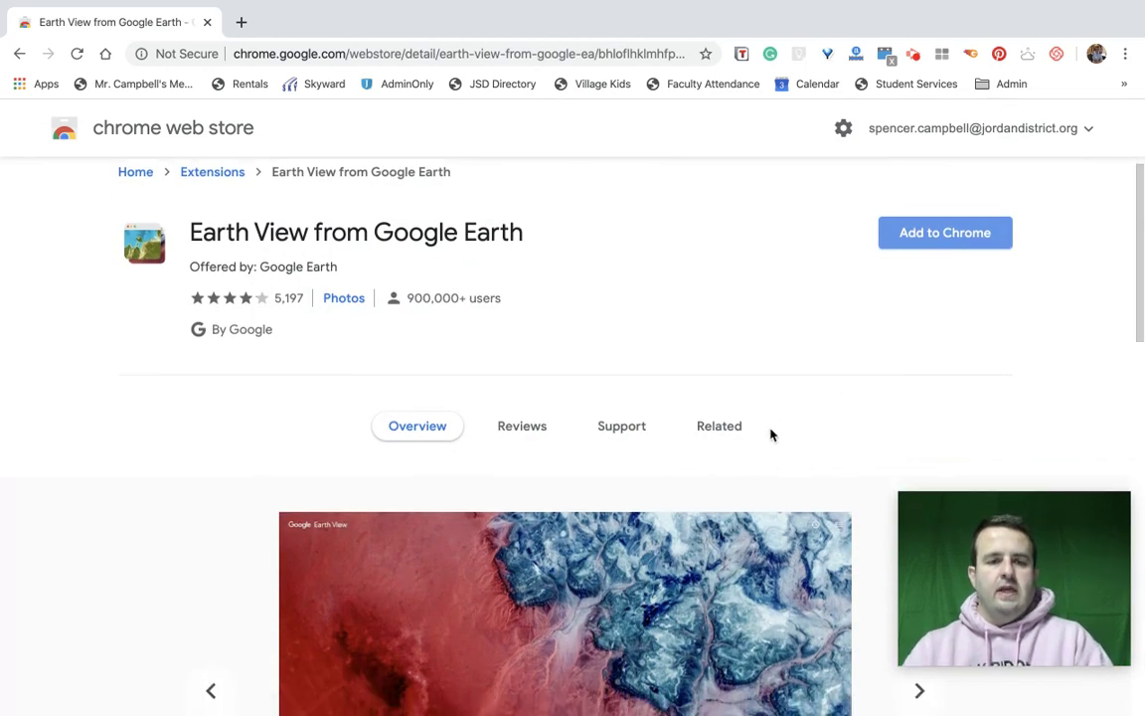
scroll(771, 433, "down", 2)
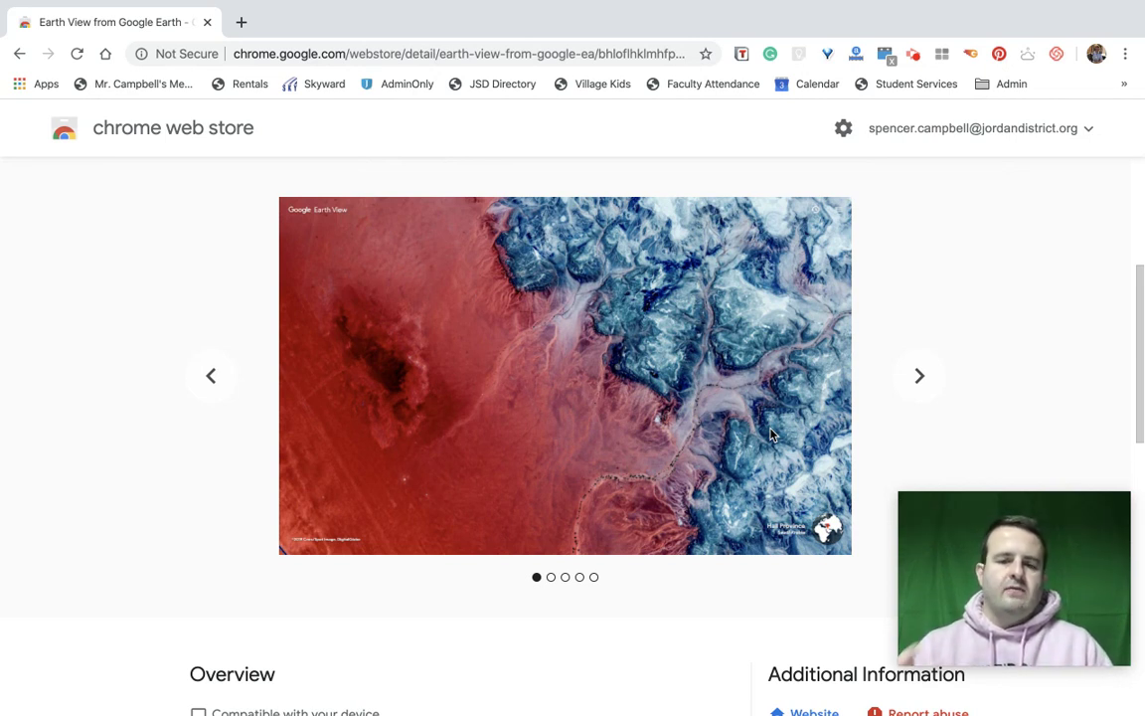
scroll(770, 433, "up", 2)
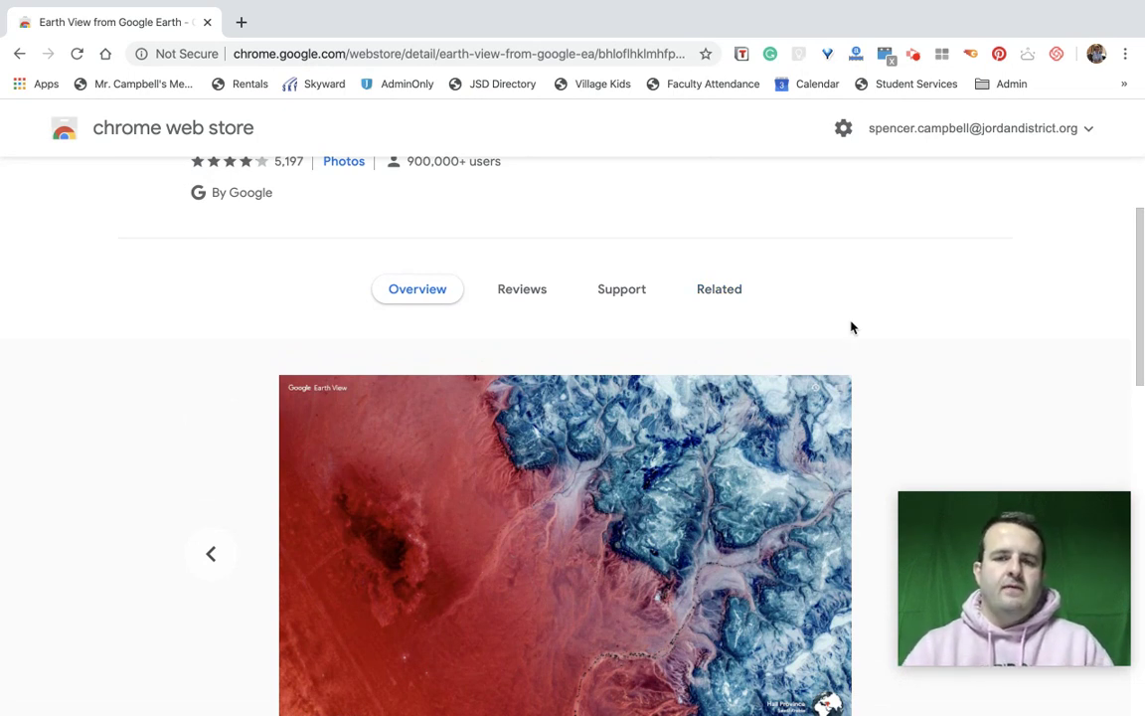
scroll(850, 327, "up", 3)
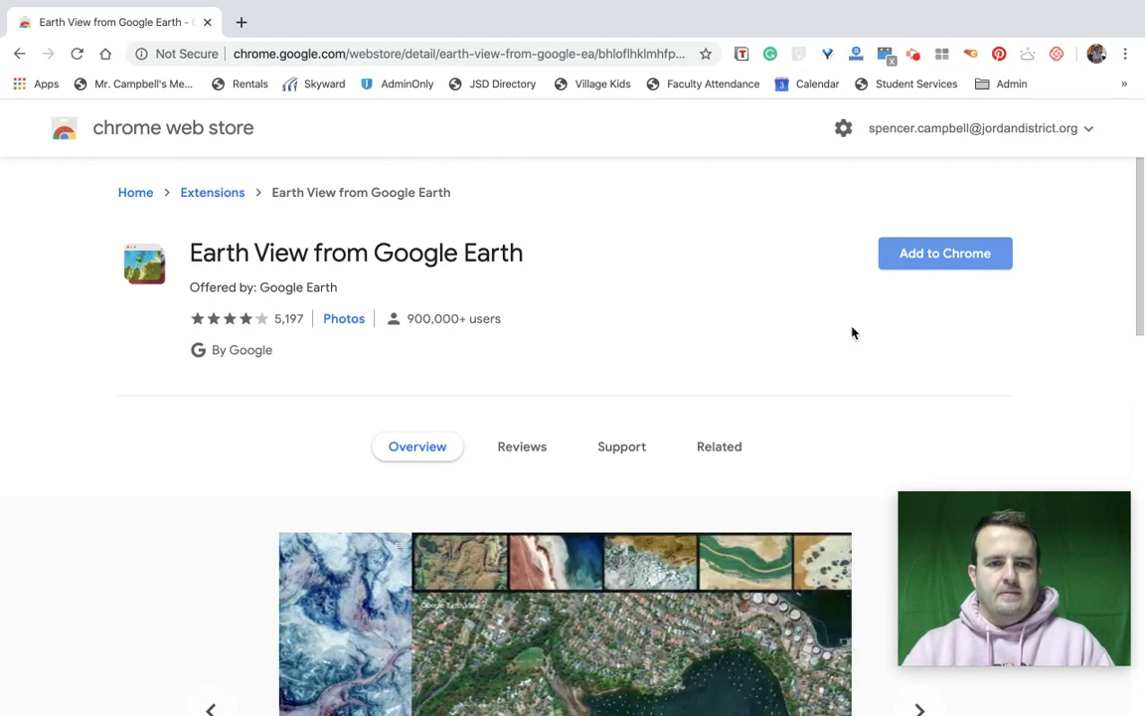
left_click(19, 56)
Search the store for "picture in picture"
scroll(361, 320, "up", 5)
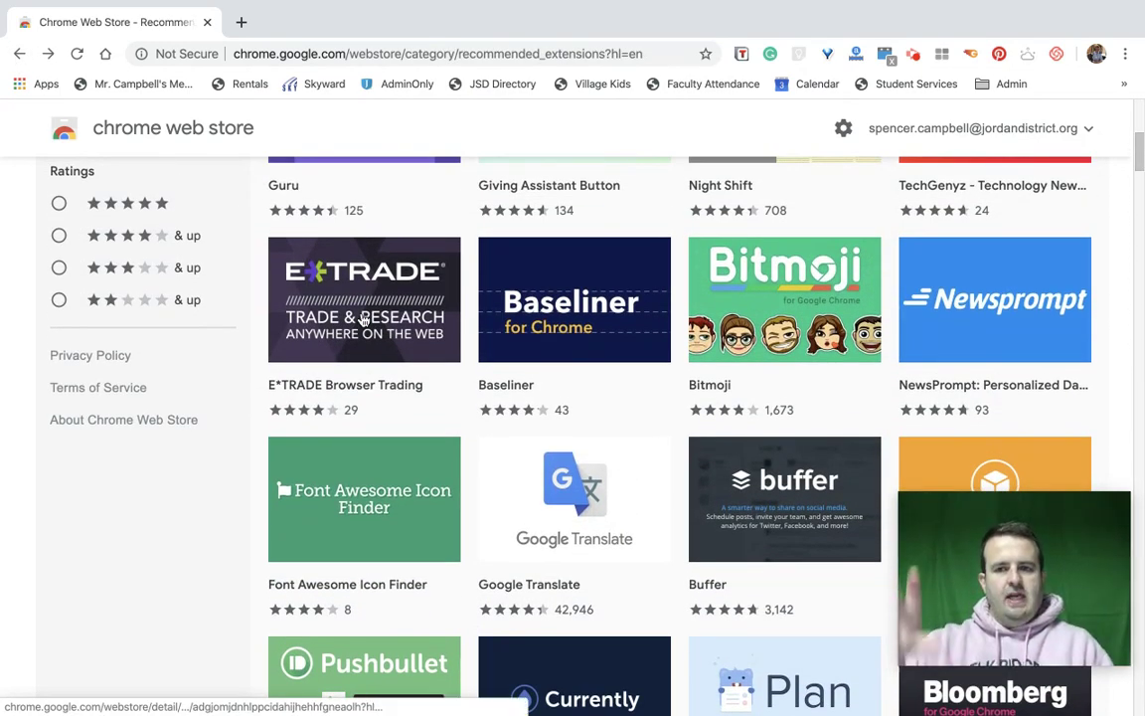
scroll(363, 318, "up", 5)
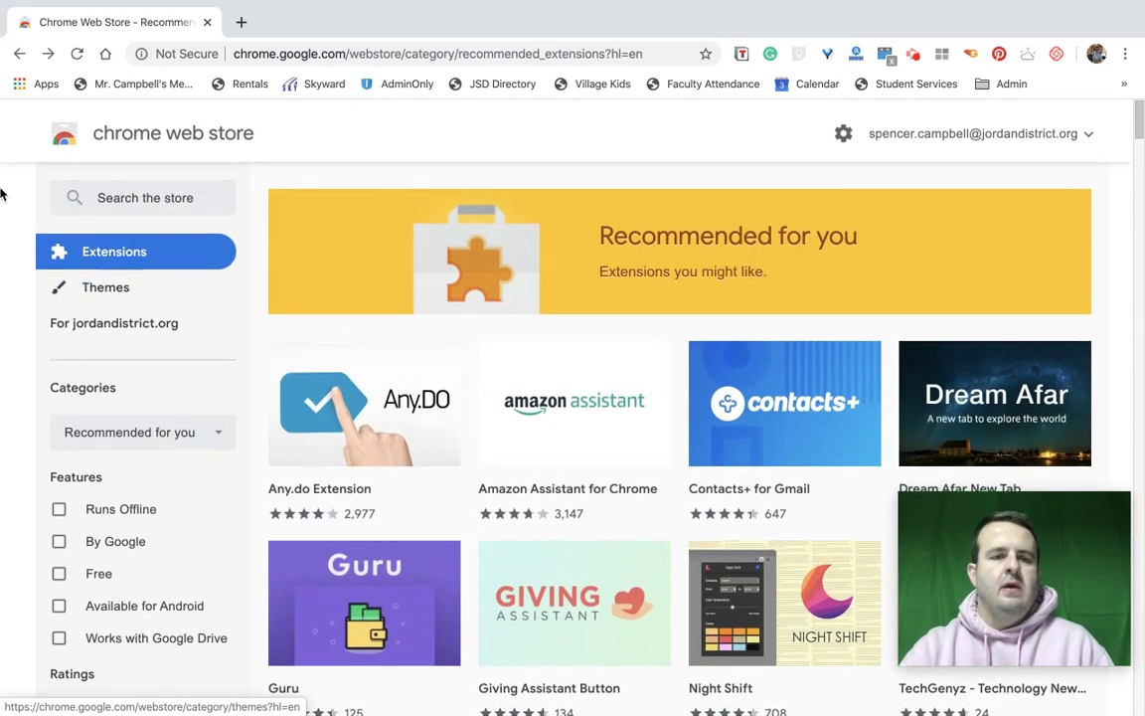
left_click(130, 194)
type("pcitu")
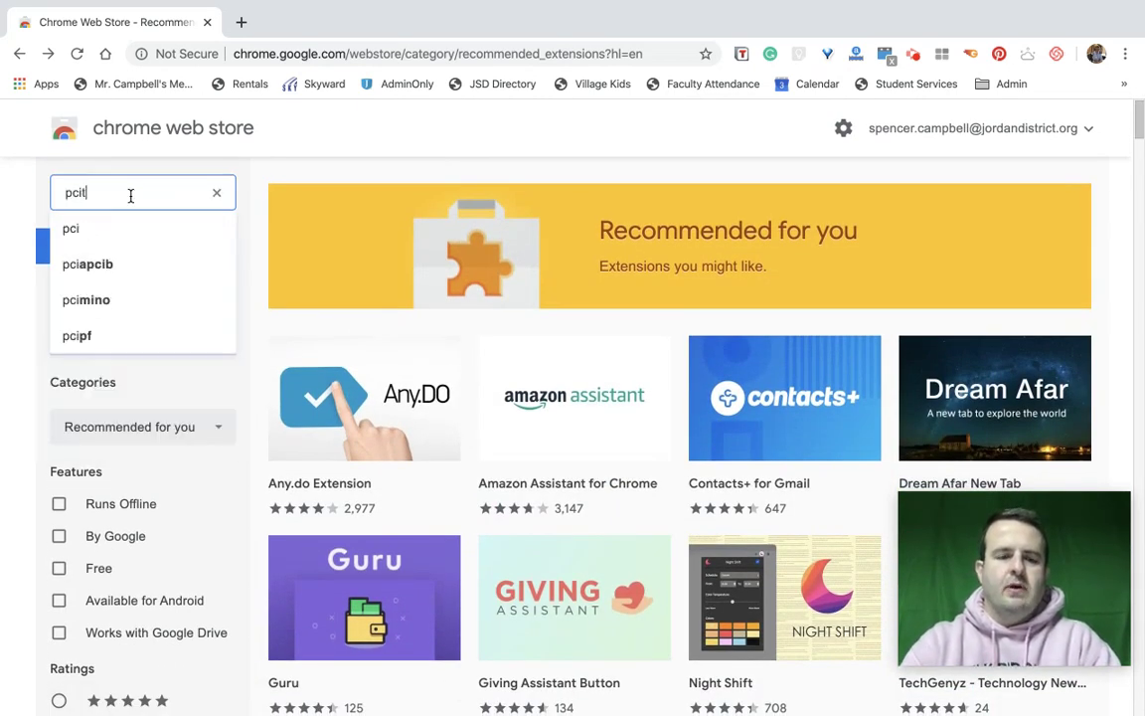
key("BackSpace")
key("BackSpace")
key("BackSpace")
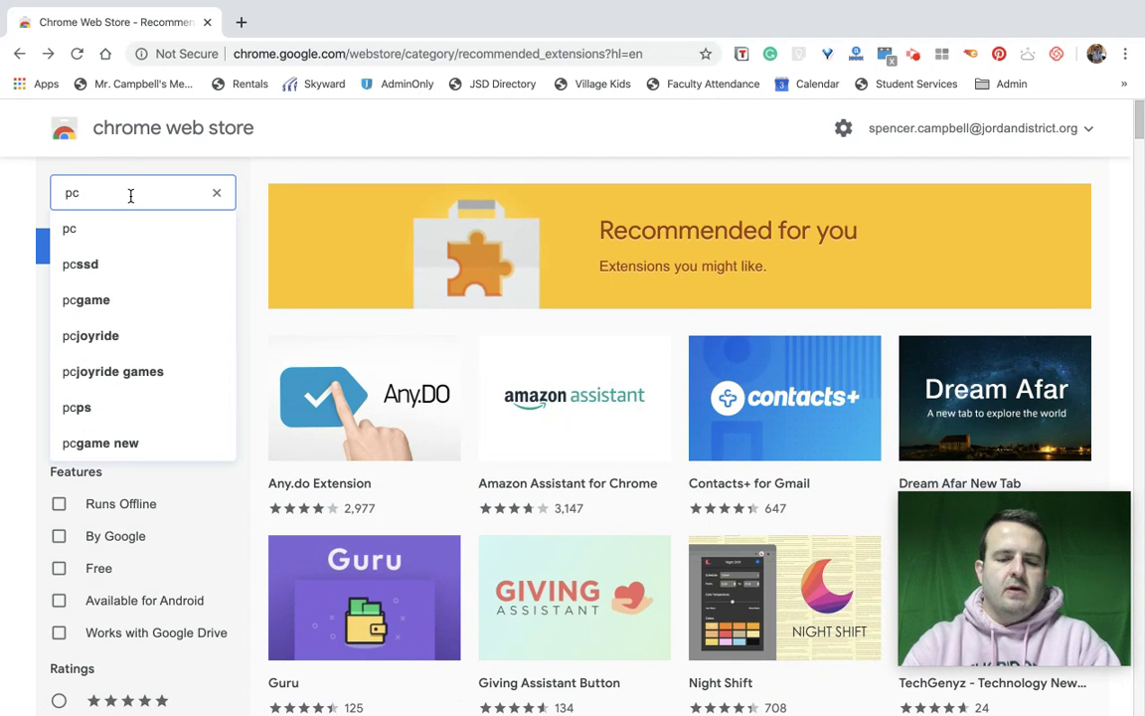
type("icture")
key("BackSpace")
key("BackSpace")
key("BackSpace")
key("BackSpace")
key("BackSpace")
key("BackSpace")
key("BackSpace")
key("BackSpace")
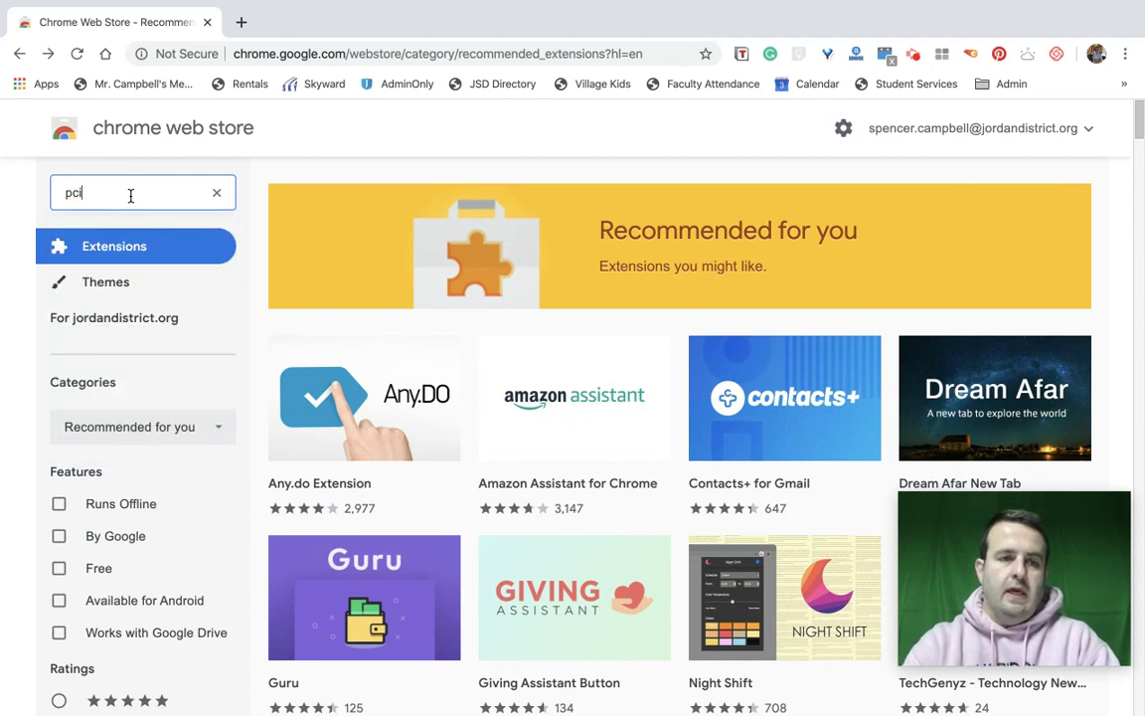
type("icture in picture")
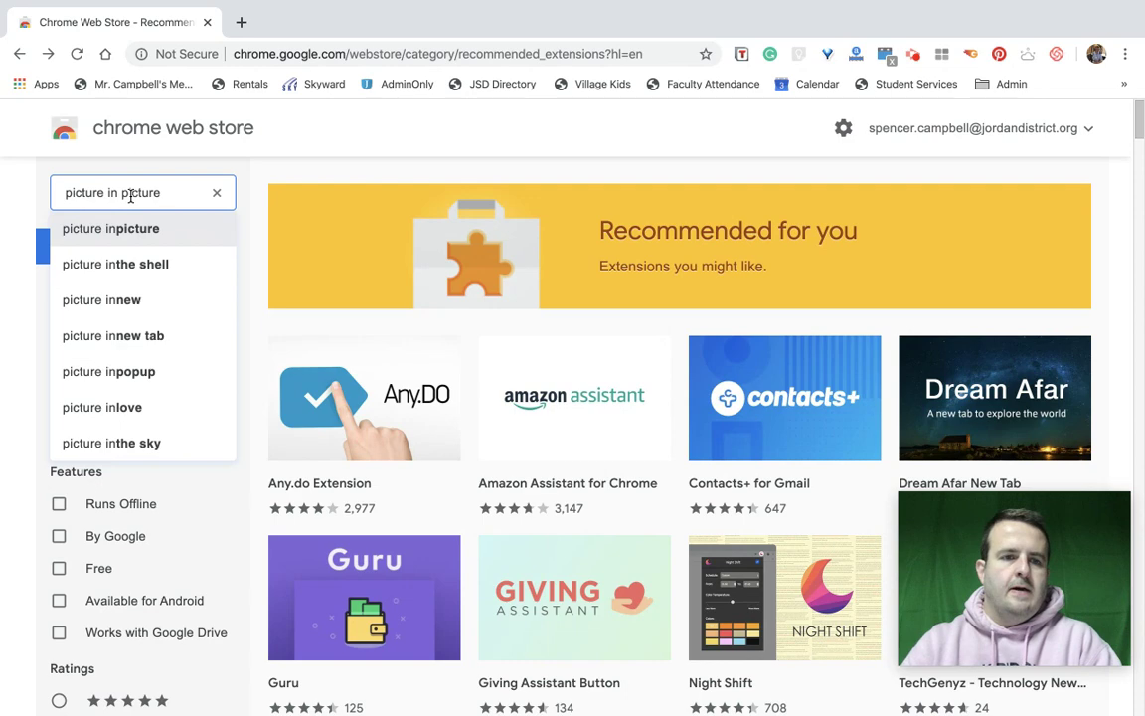
key("Return")
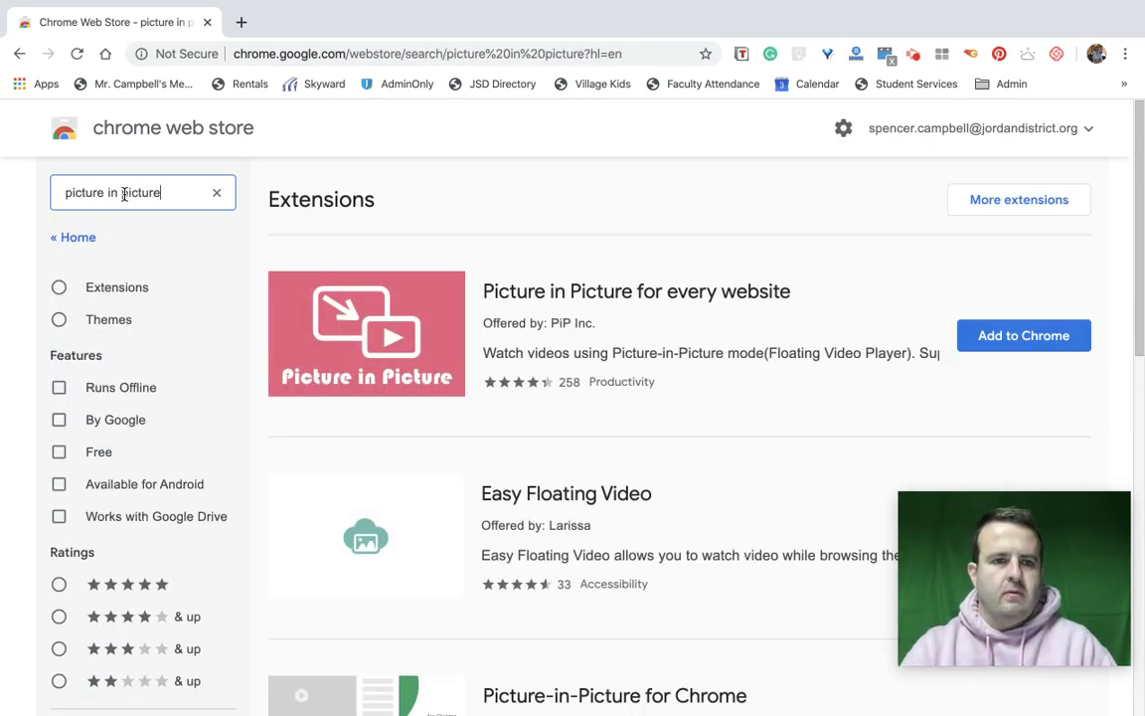
Look through the extensions and themes listed for the picture in picture search
scroll(500, 398, "down", 3)
scroll(500, 398, "down", 1)
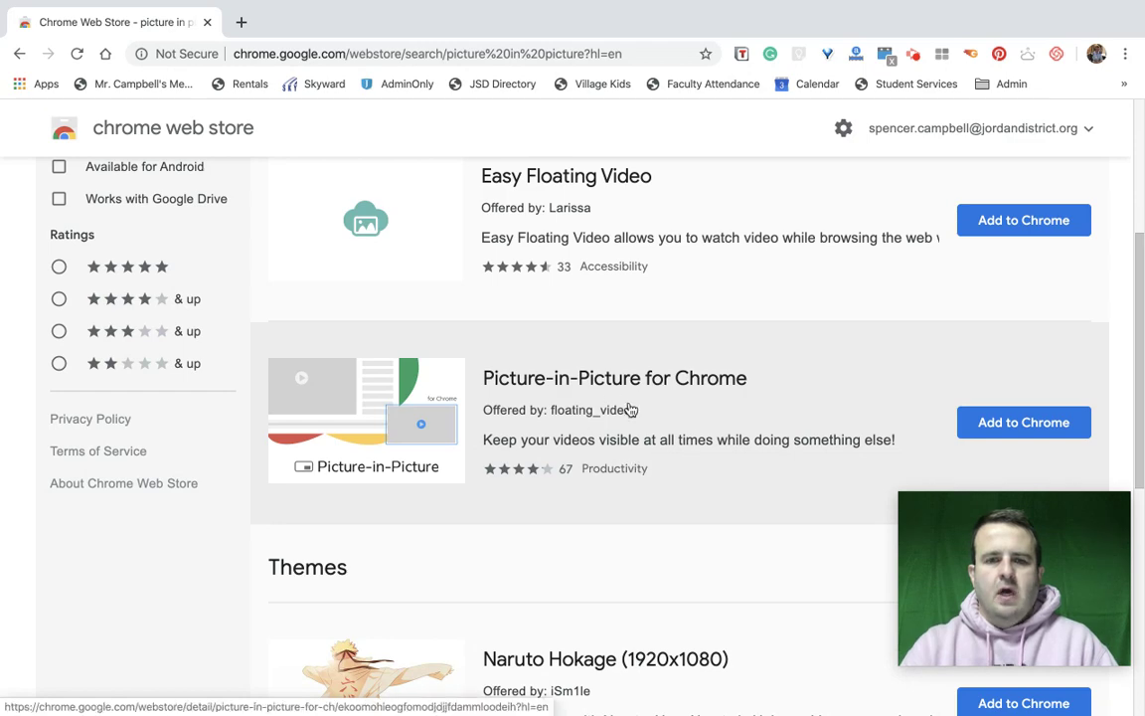
scroll(617, 406, "up", 1)
scroll(617, 406, "up", 2)
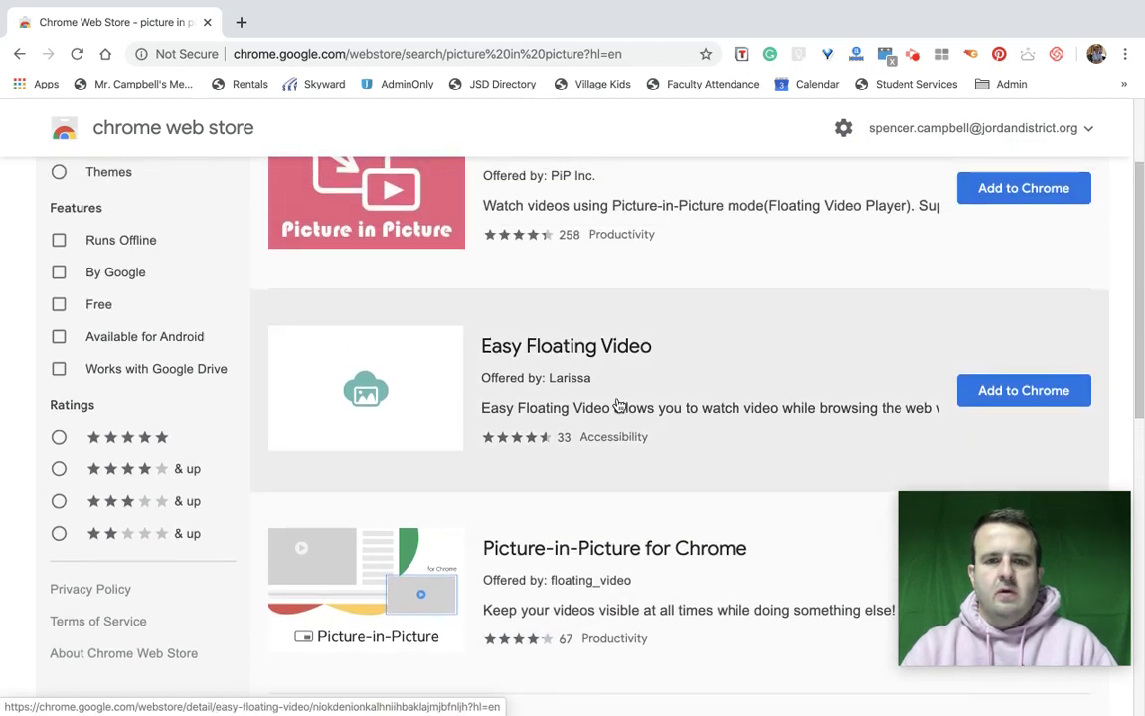
scroll(594, 321, "down", 7)
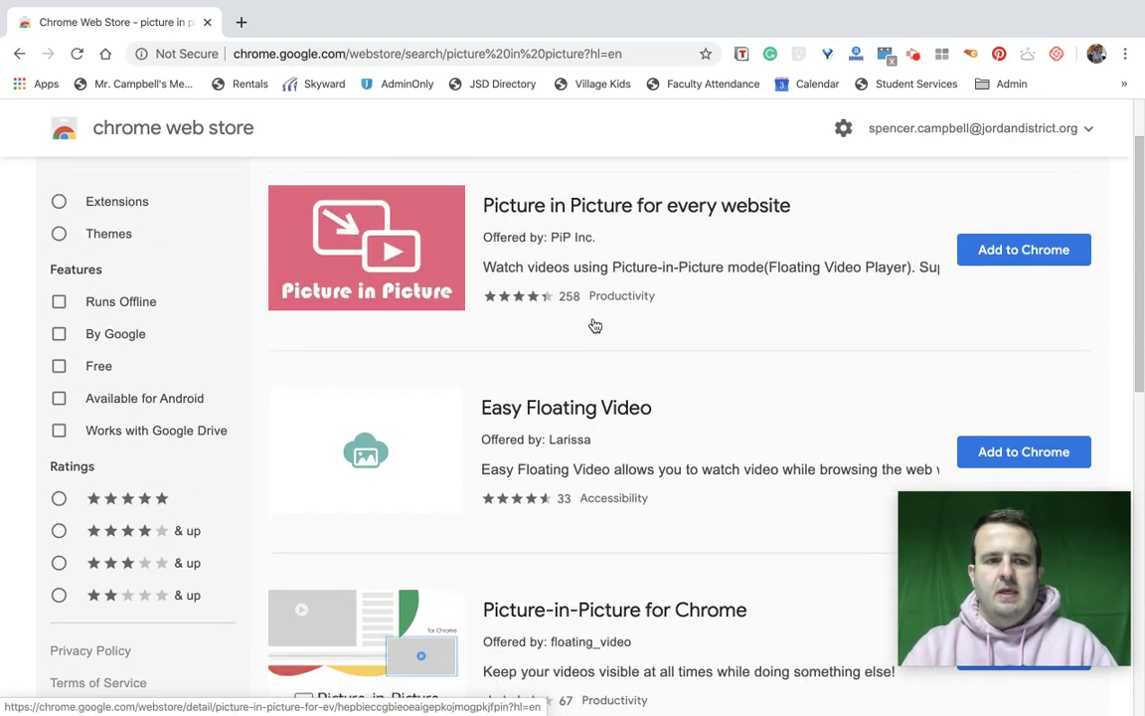
scroll(595, 323, "down", 1)
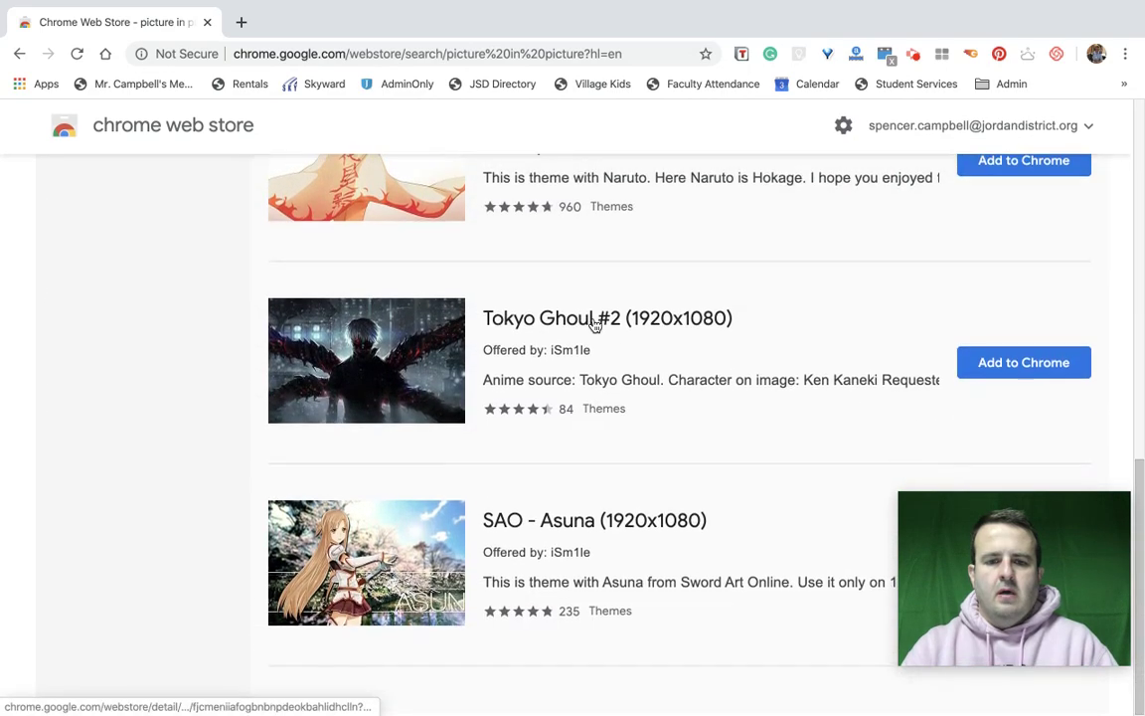
scroll(595, 323, "up", 8)
Switch to the browser window with the store page of Picture-in-Picture Extension (by Google)
key("ctrl+Right")
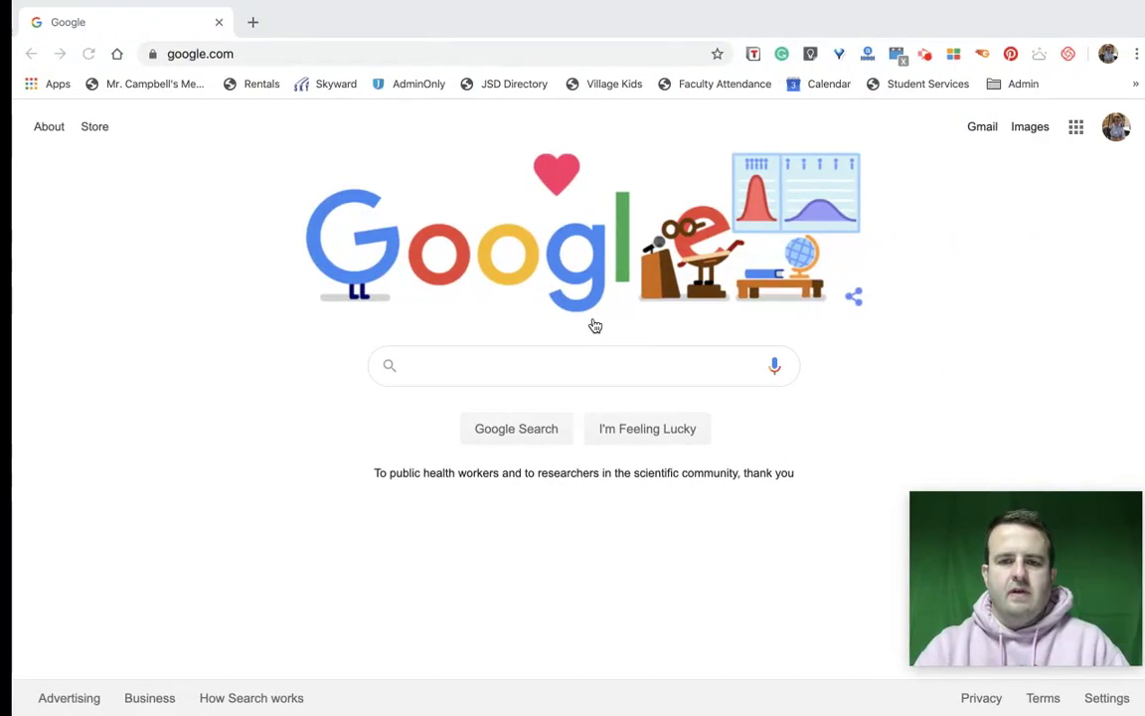
key("ctrl+Left")
key("ctrl+Left")
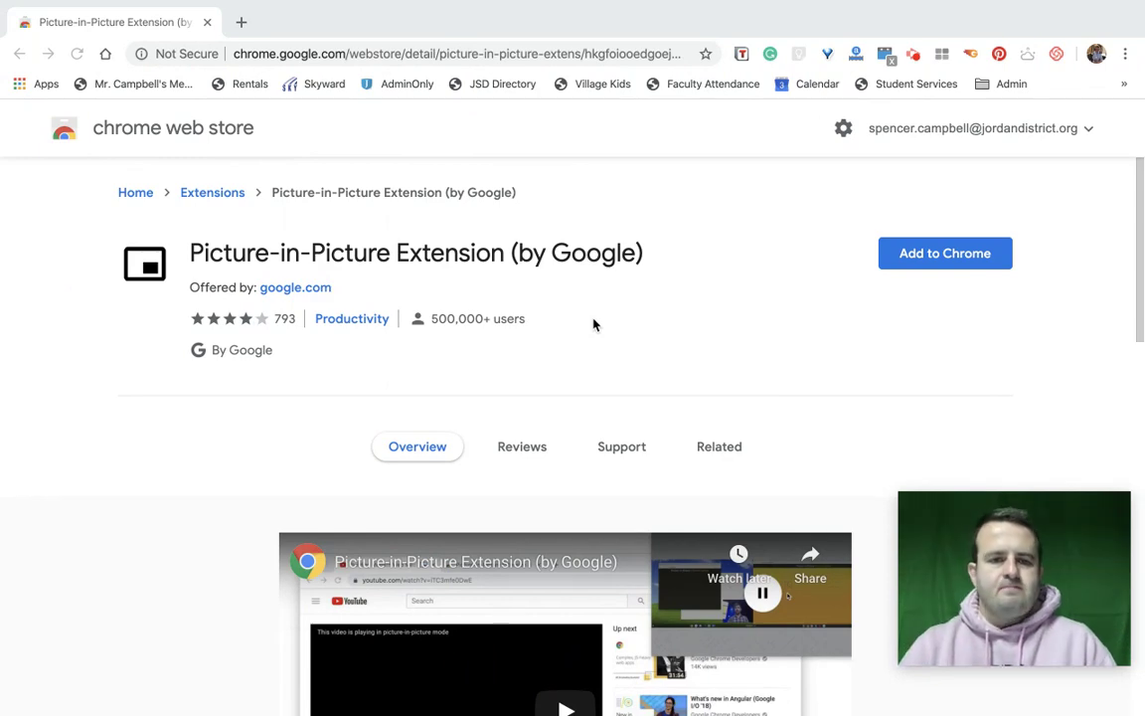
Review the preview, overview text and additional information of the Picture-in-Picture extension by Google
scroll(593, 324, "down", 8)
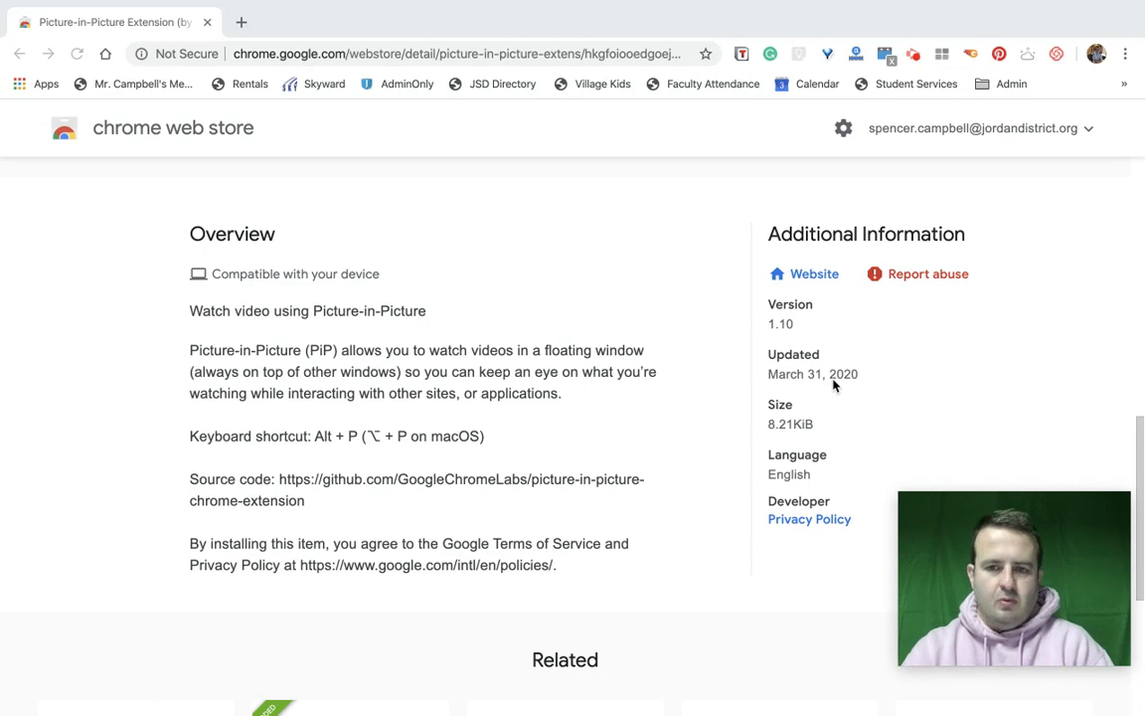
scroll(834, 386, "up", 2)
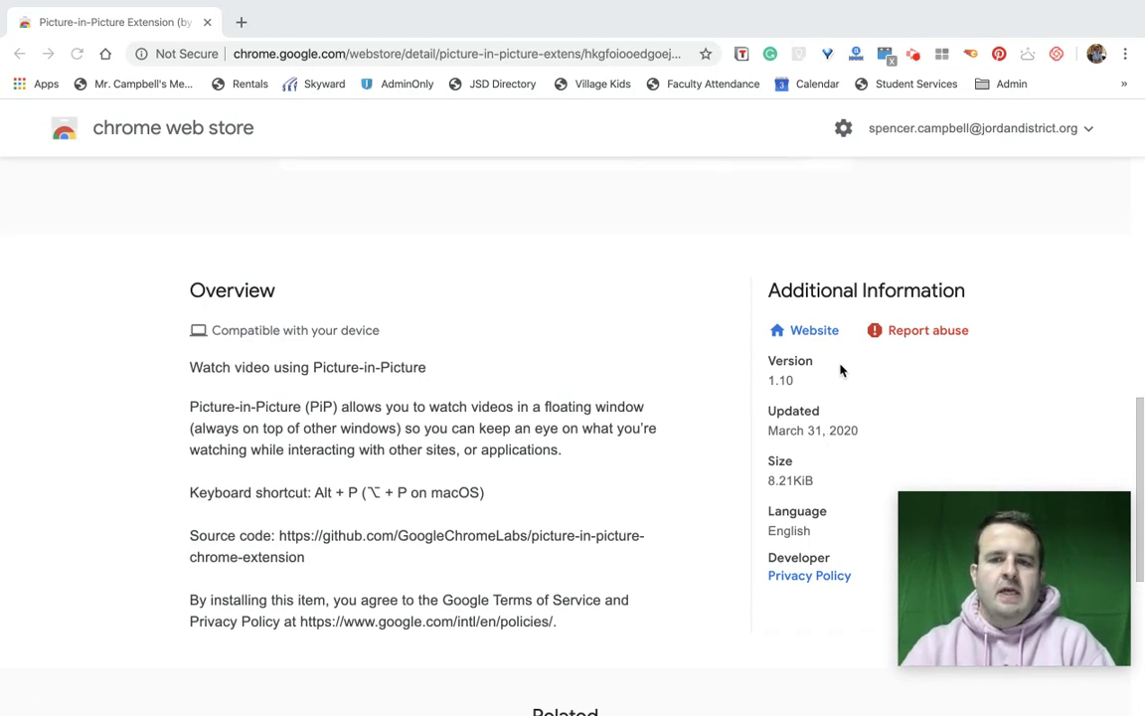
scroll(606, 417, "up", 6)
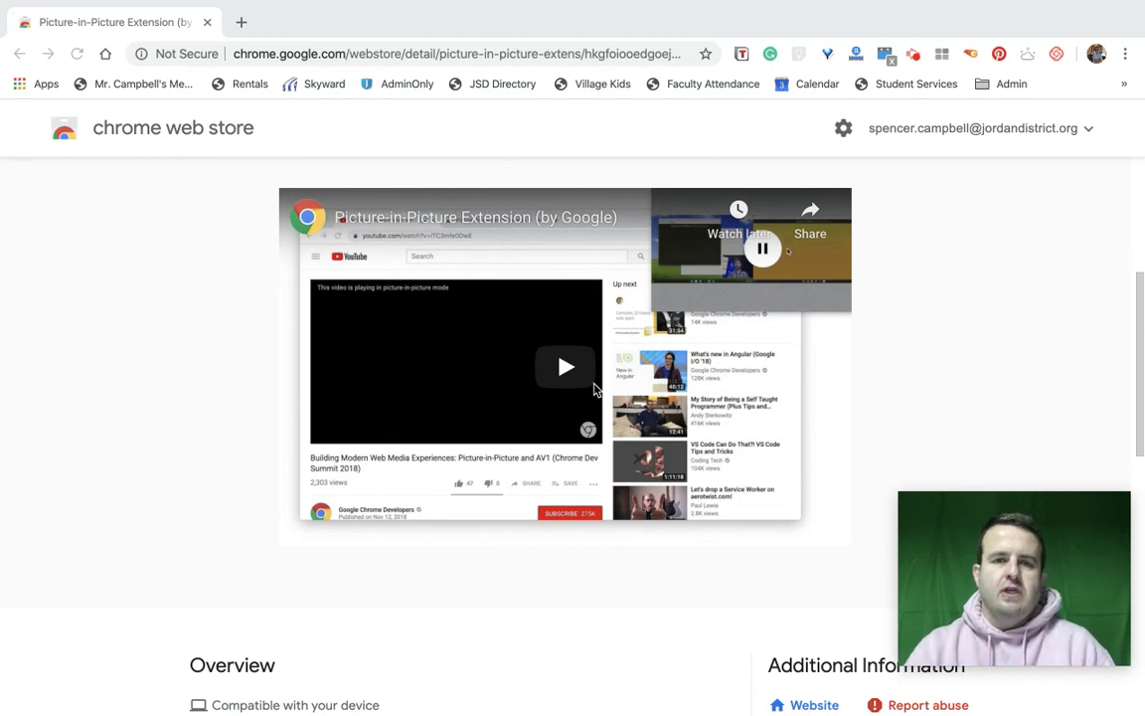
scroll(594, 388, "up", 5)
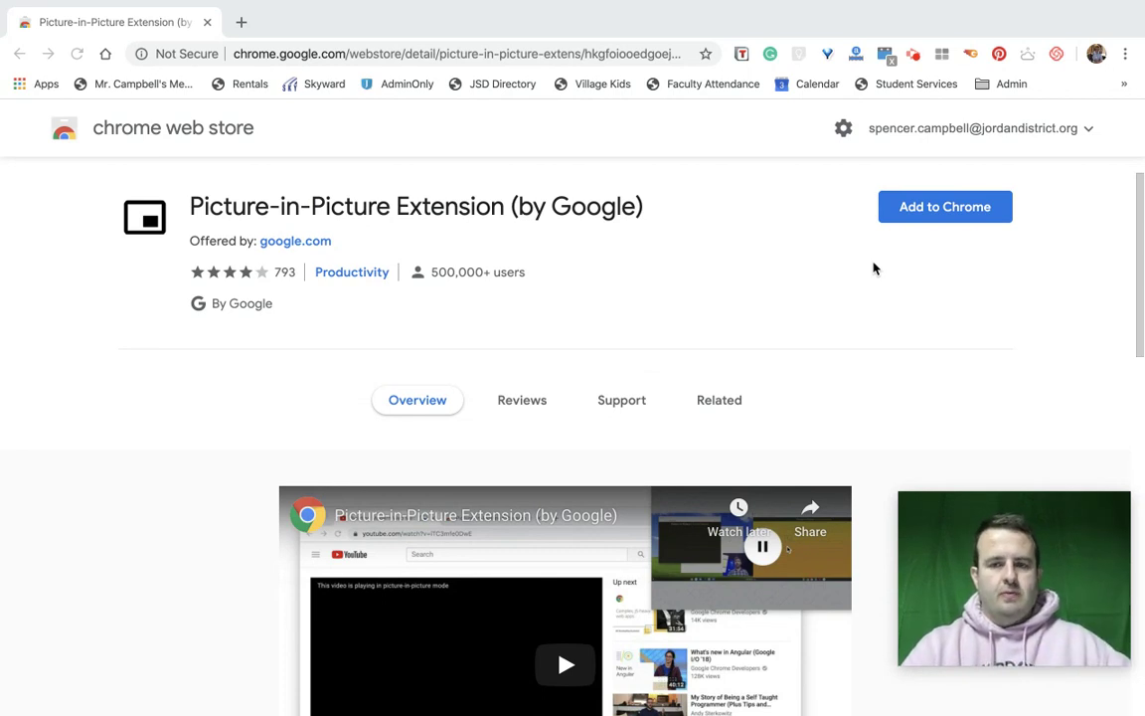
Add Picture-in-Picture Extension (by Google) to Chrome, approve its permission request, and dismiss the installation notice
left_click(920, 223)
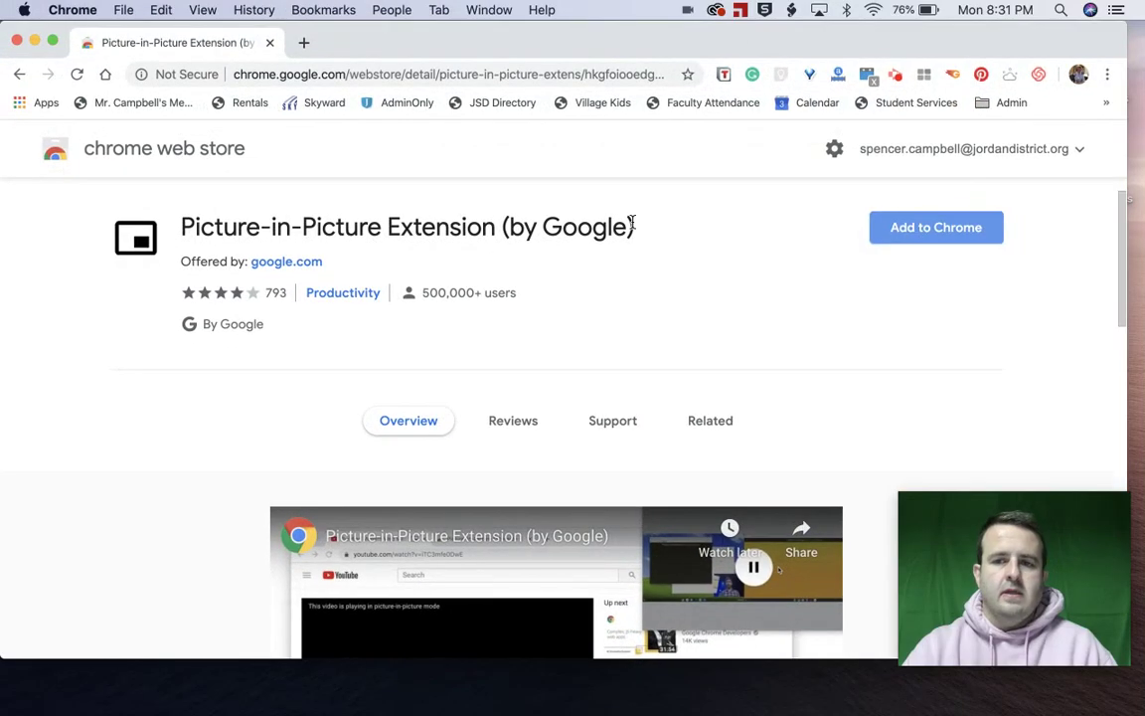
left_click(891, 236)
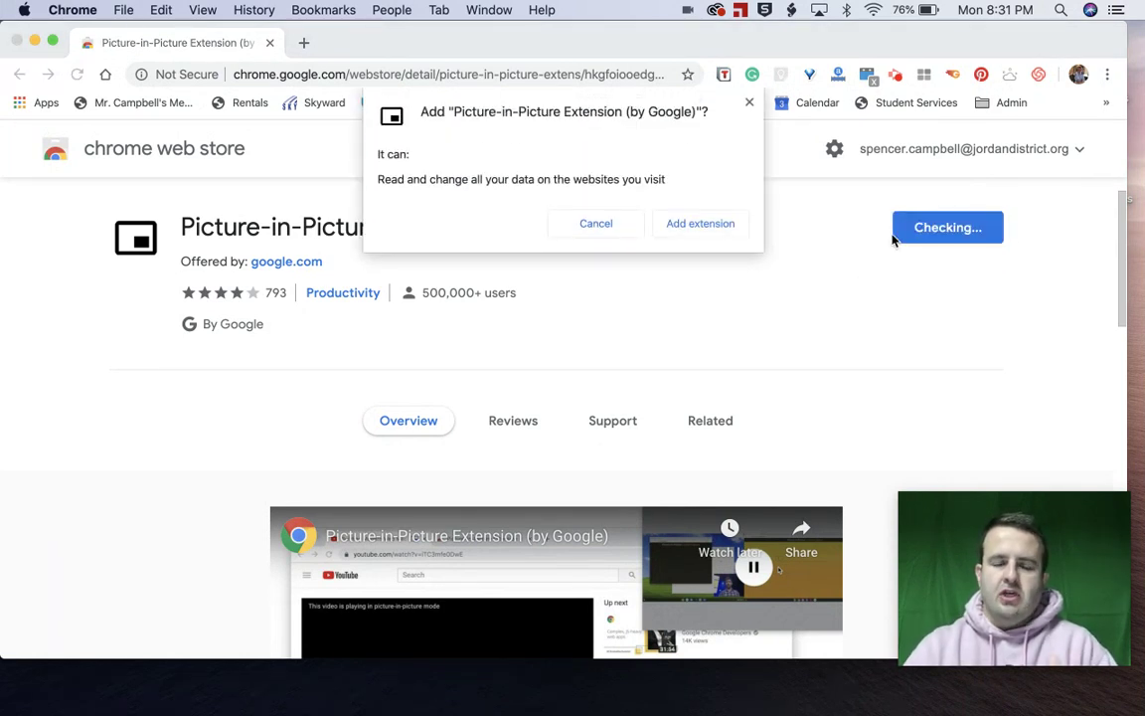
left_click(682, 223)
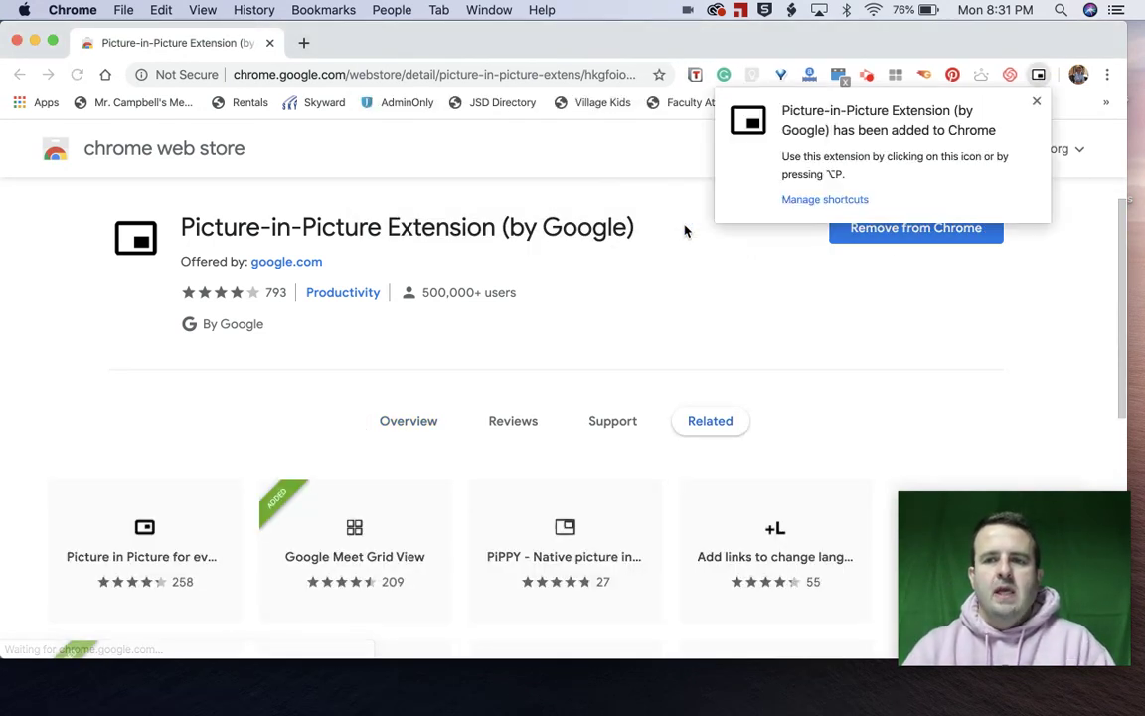
left_click(1036, 101)
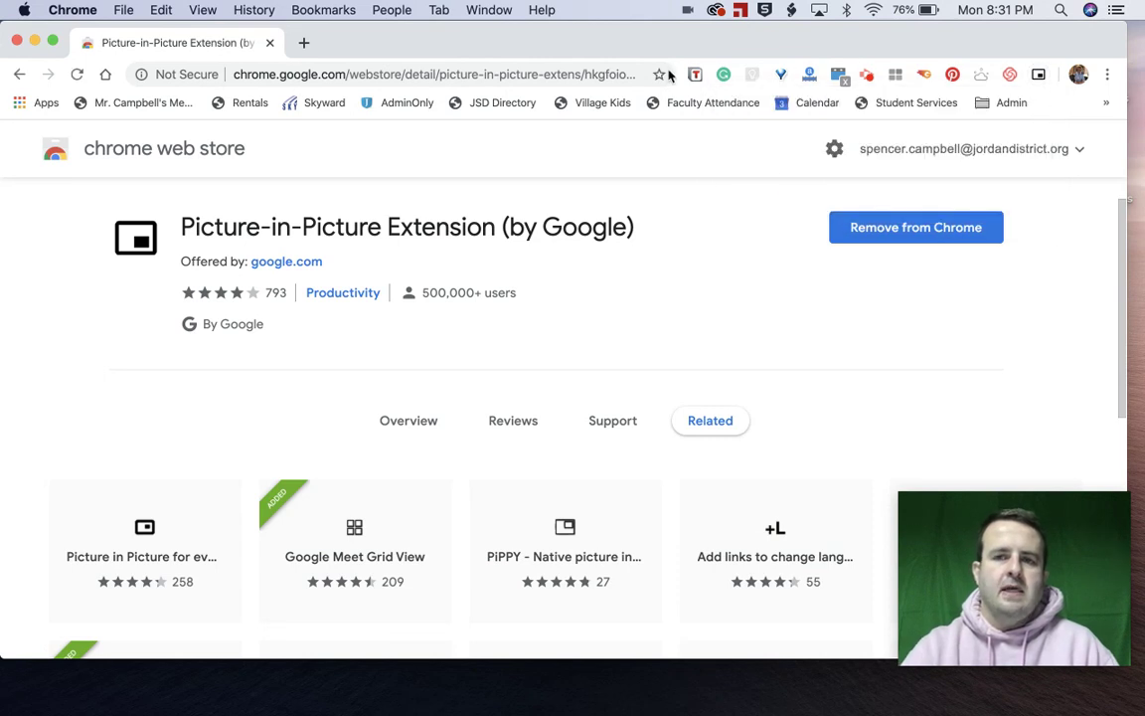